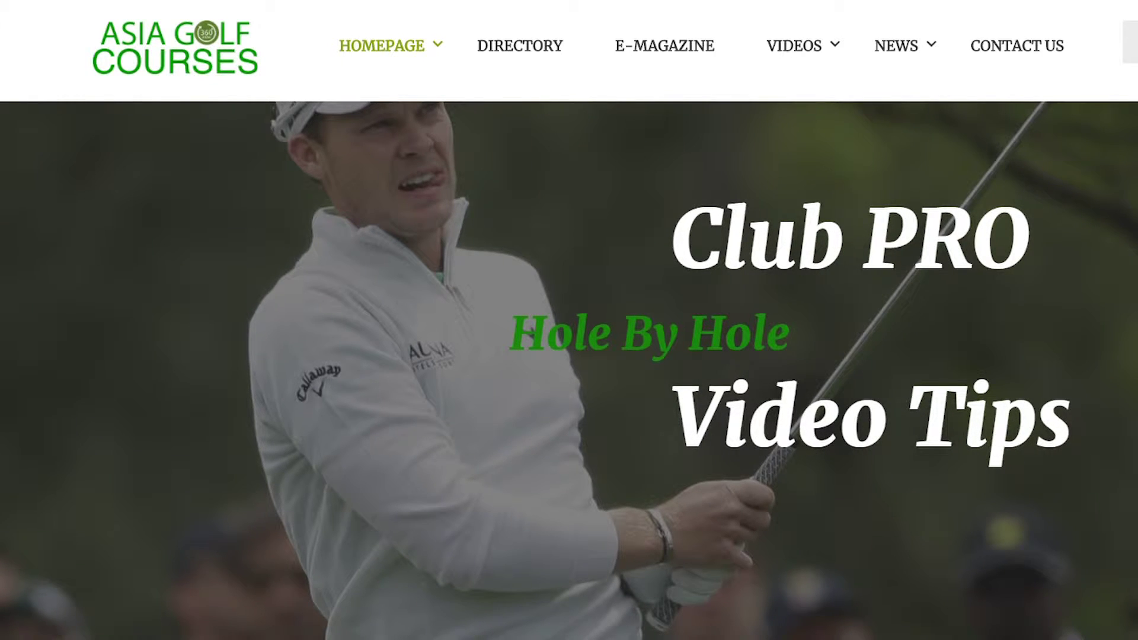
Open the Upcoming Events listing and scroll down to the November 2017 calendar.
drag(127, 15, 25, 23)
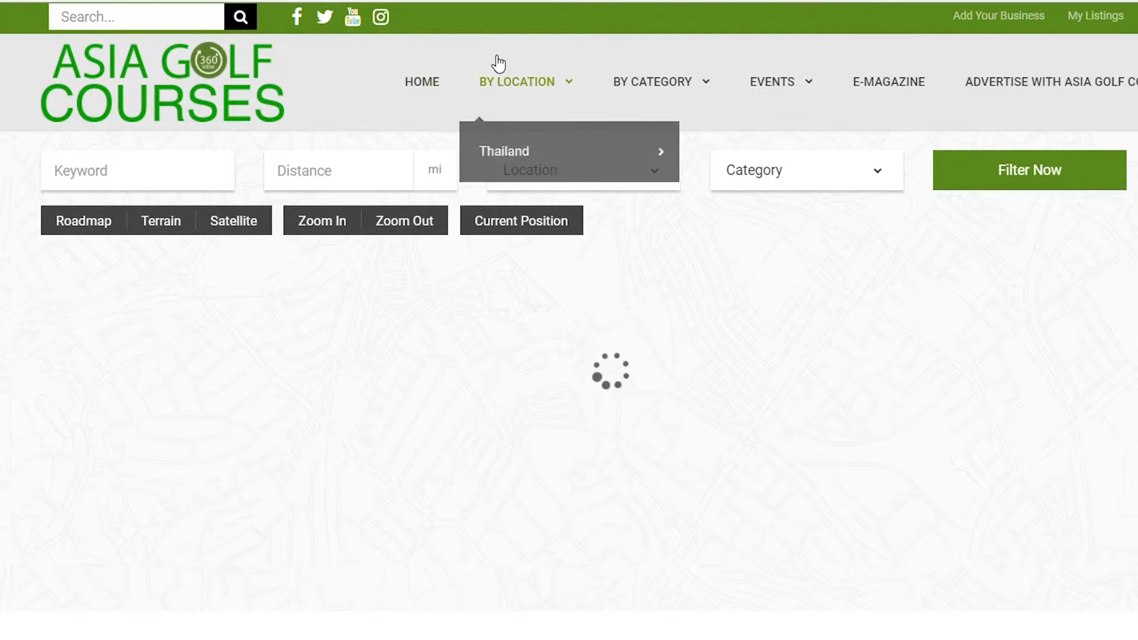
mouse_move(698, 71)
mouse_move(788, 76)
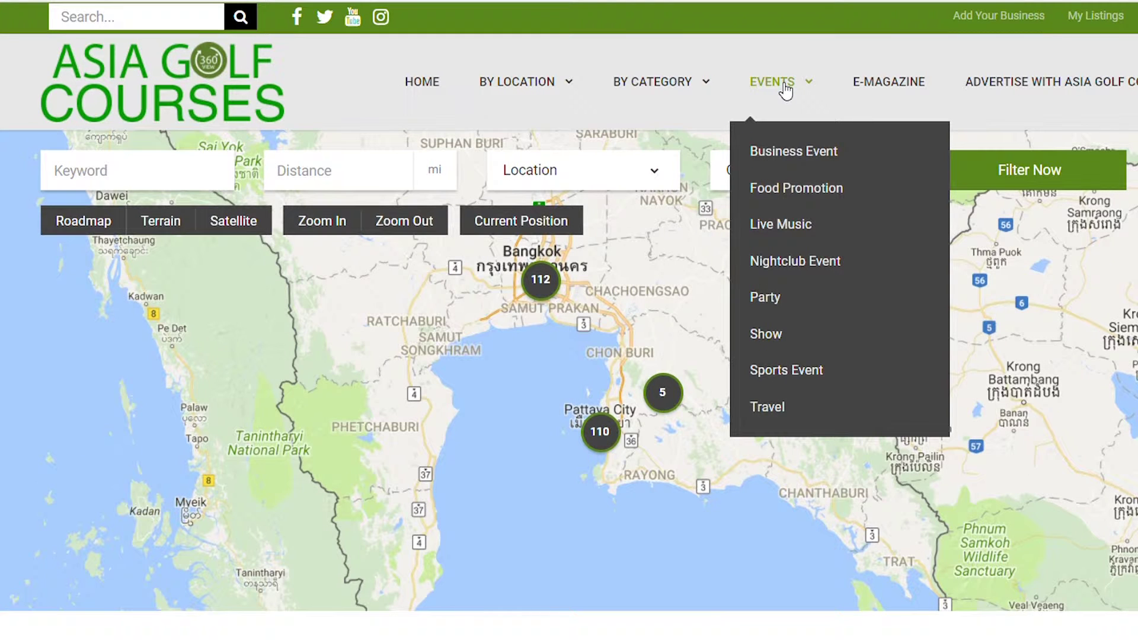
click(787, 89)
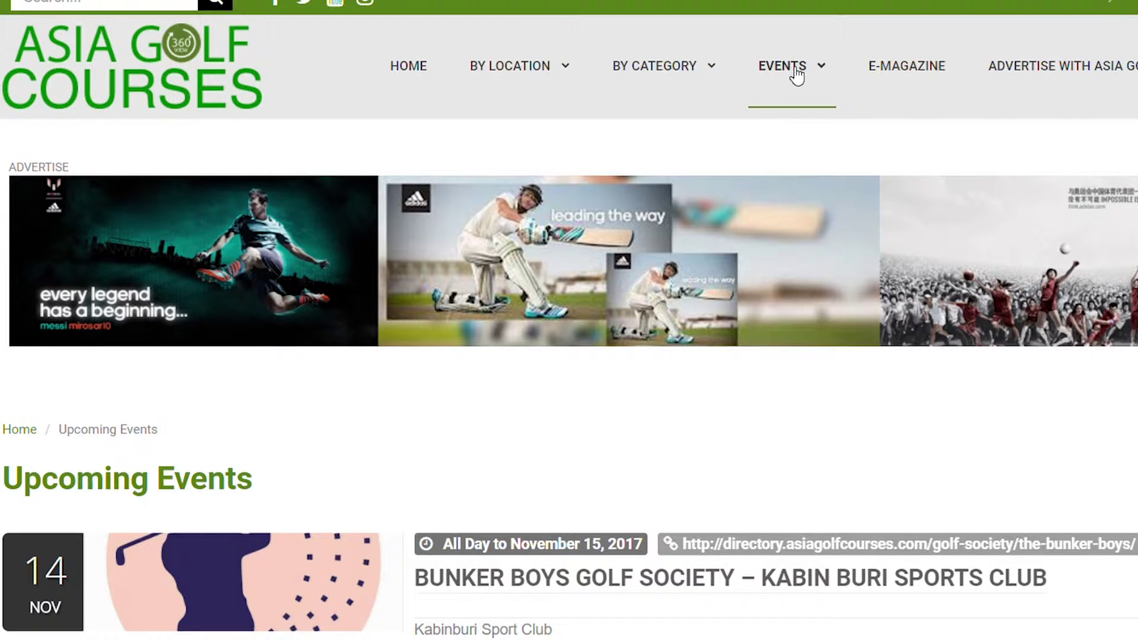
scroll(568, 355, down, 5)
scroll(569, 356, down, 20)
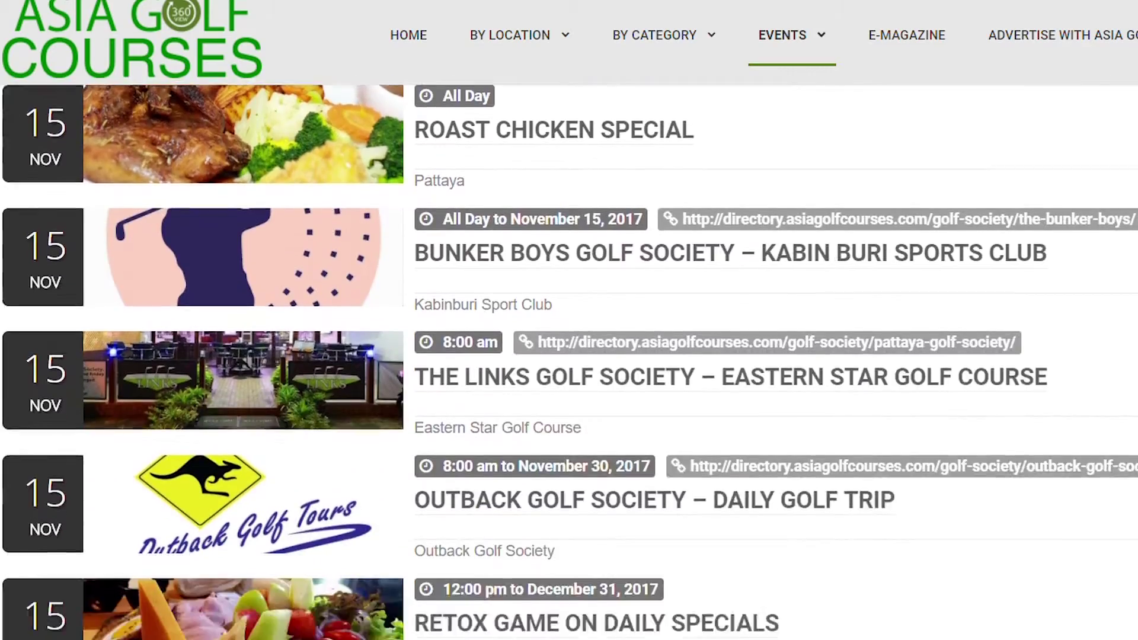
scroll(569, 355, down, 20)
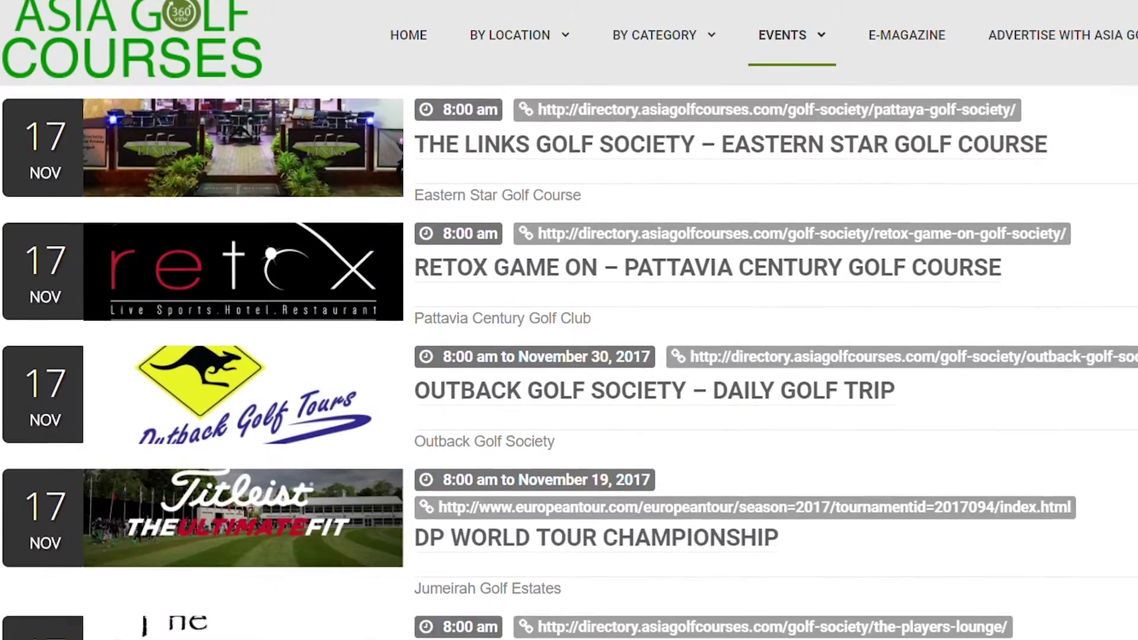
scroll(569, 356, down, 20)
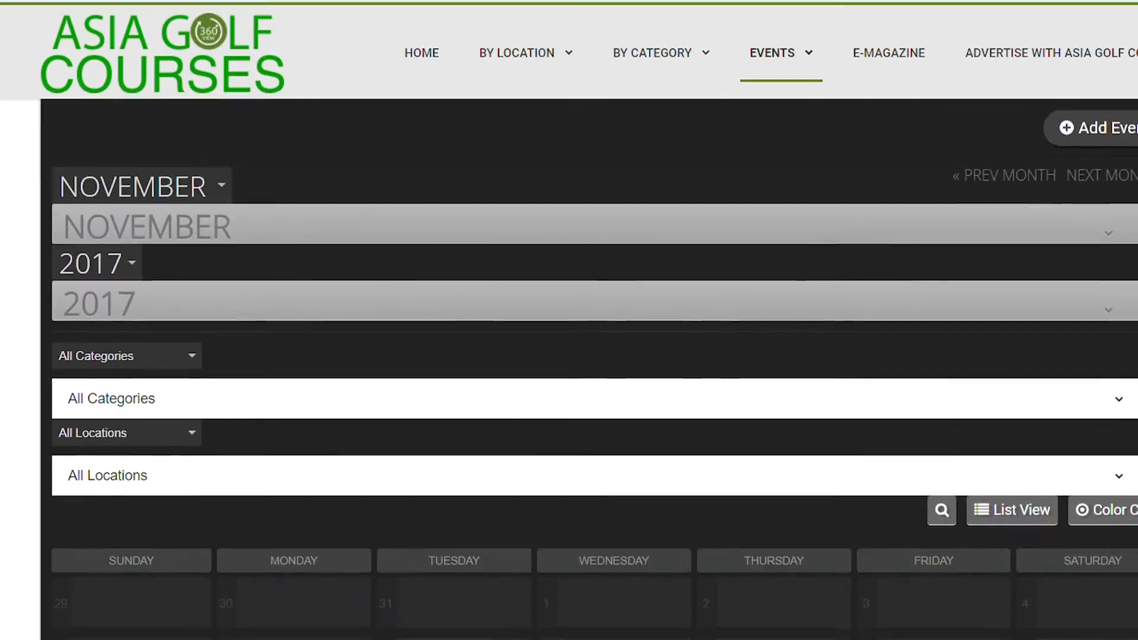
scroll(569, 355, down, 2)
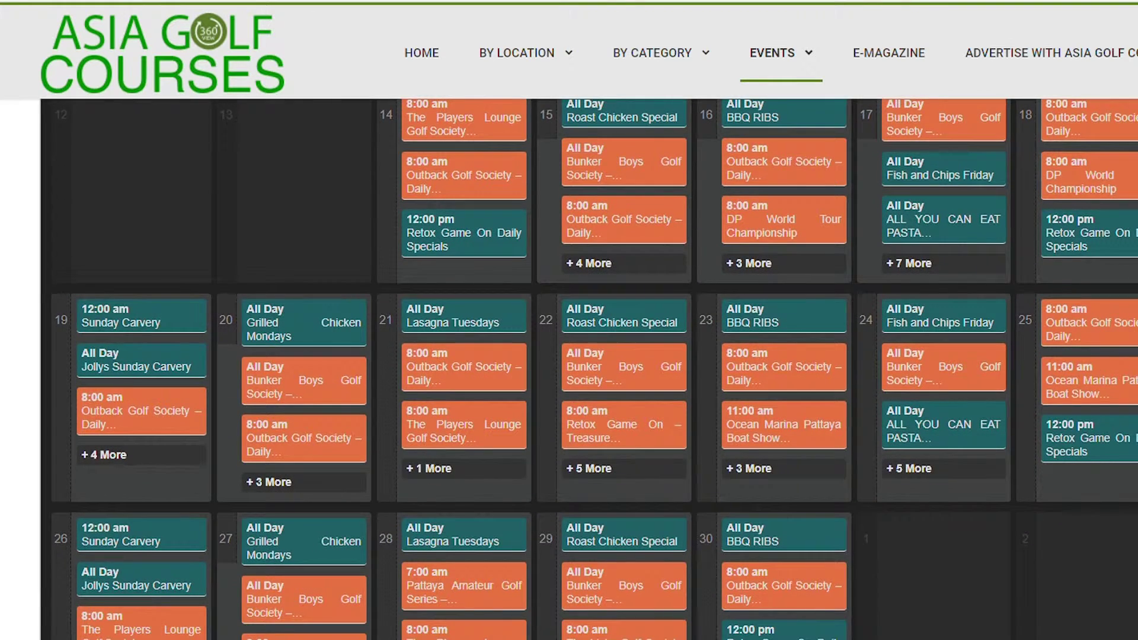
scroll(569, 356, up, 12)
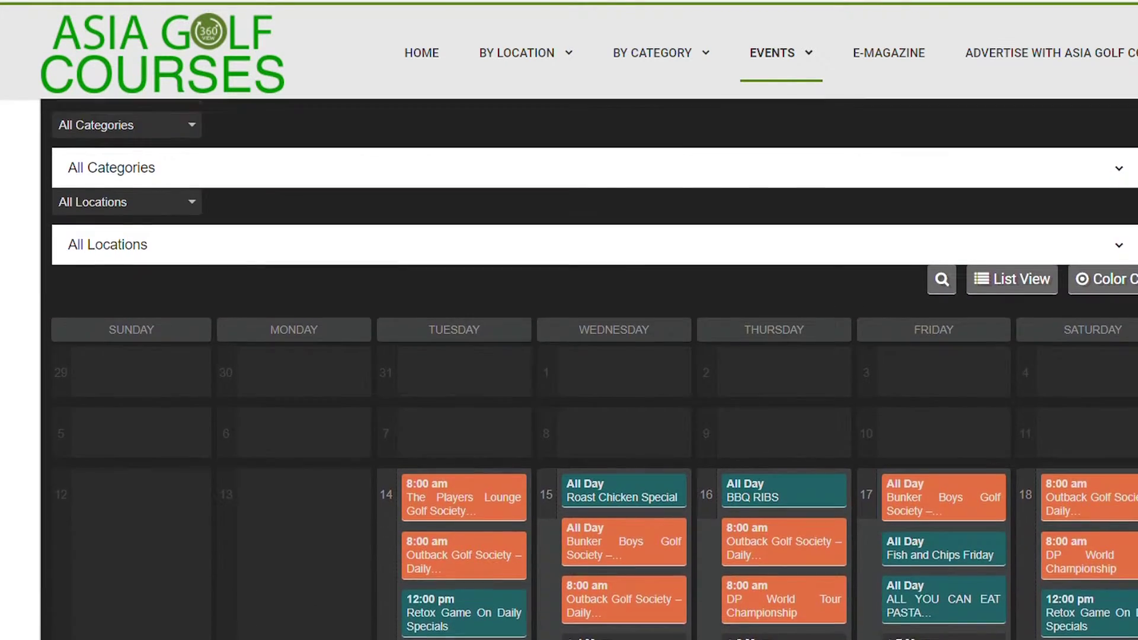
scroll(569, 356, up, 3)
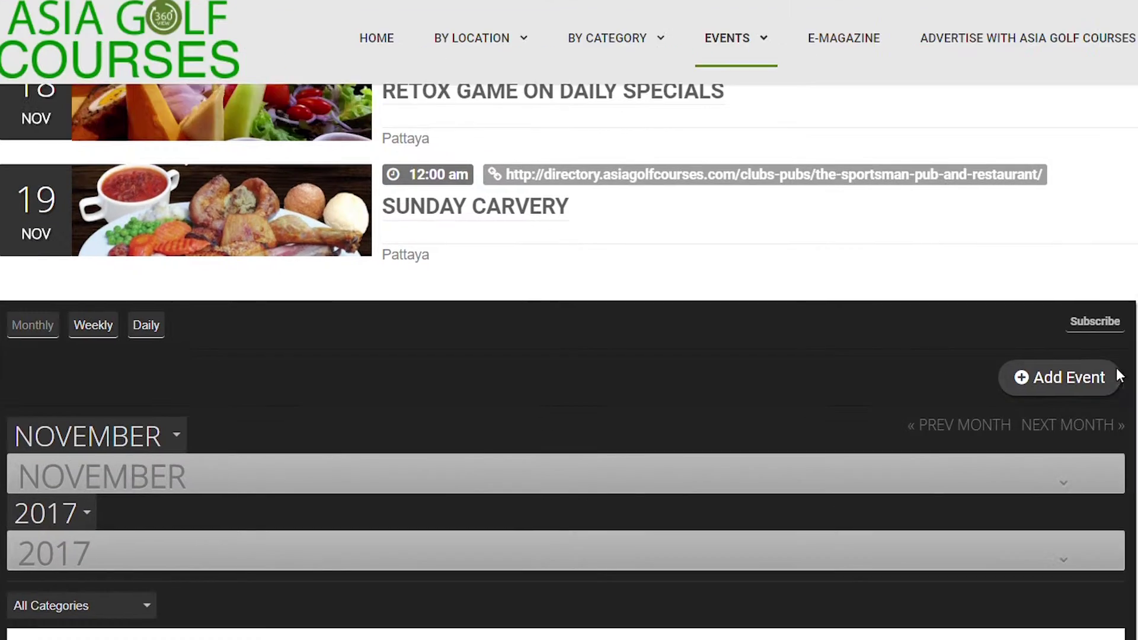
Start a new event submission and enter the event's title and description text.
click(1078, 386)
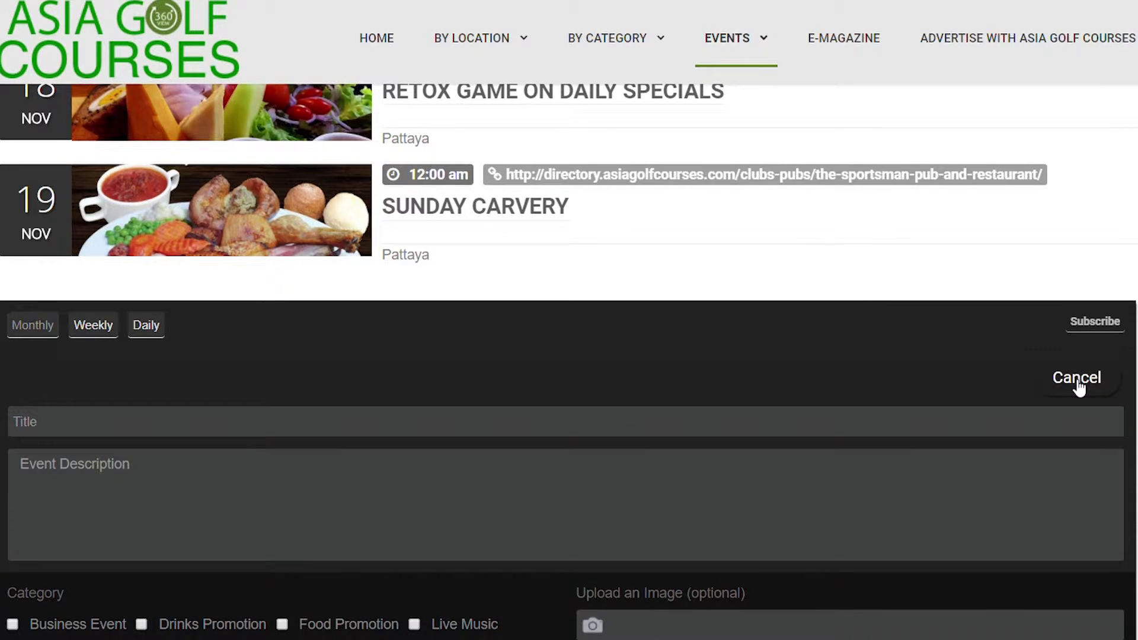
click(126, 430)
text(Ty)
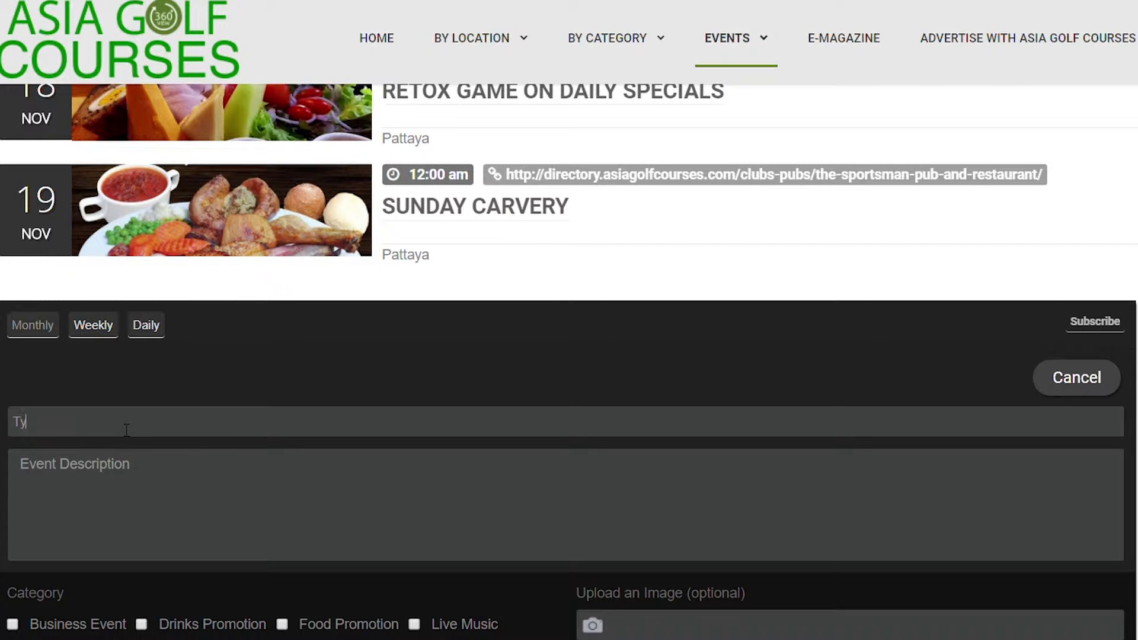
text(pe in the name of your event)
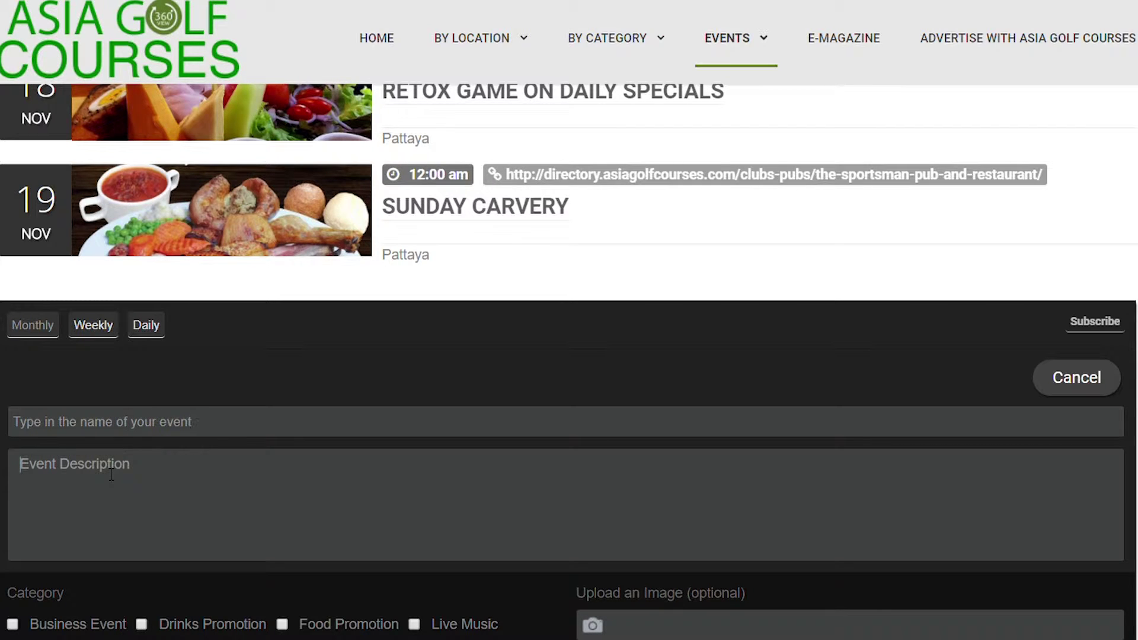
text(Add a description of your event)
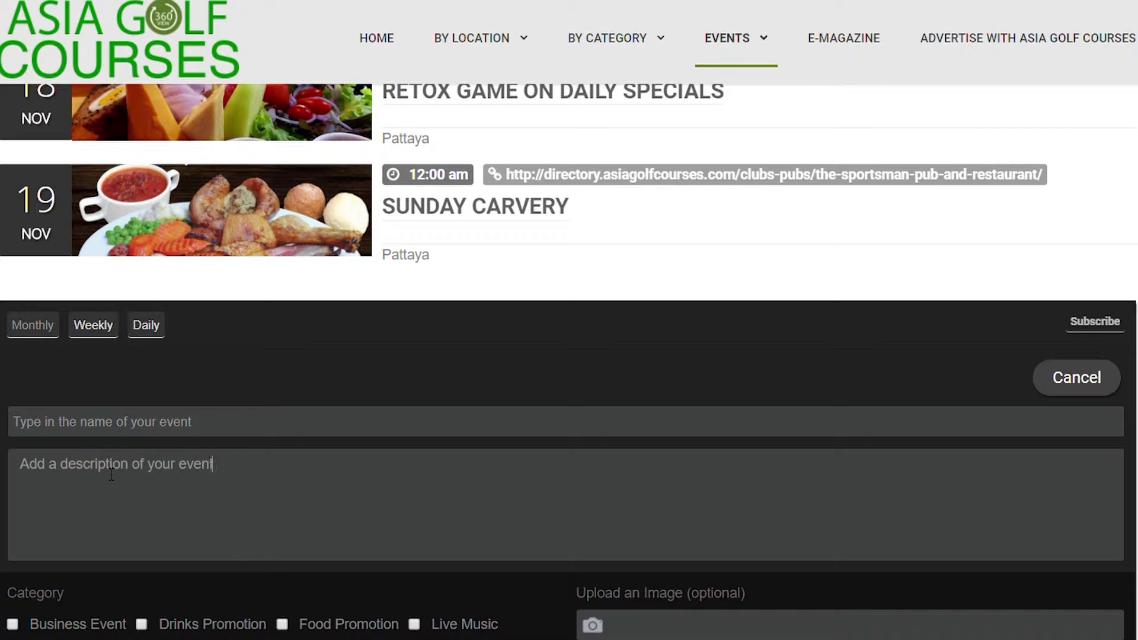
text( to include all relevant information)
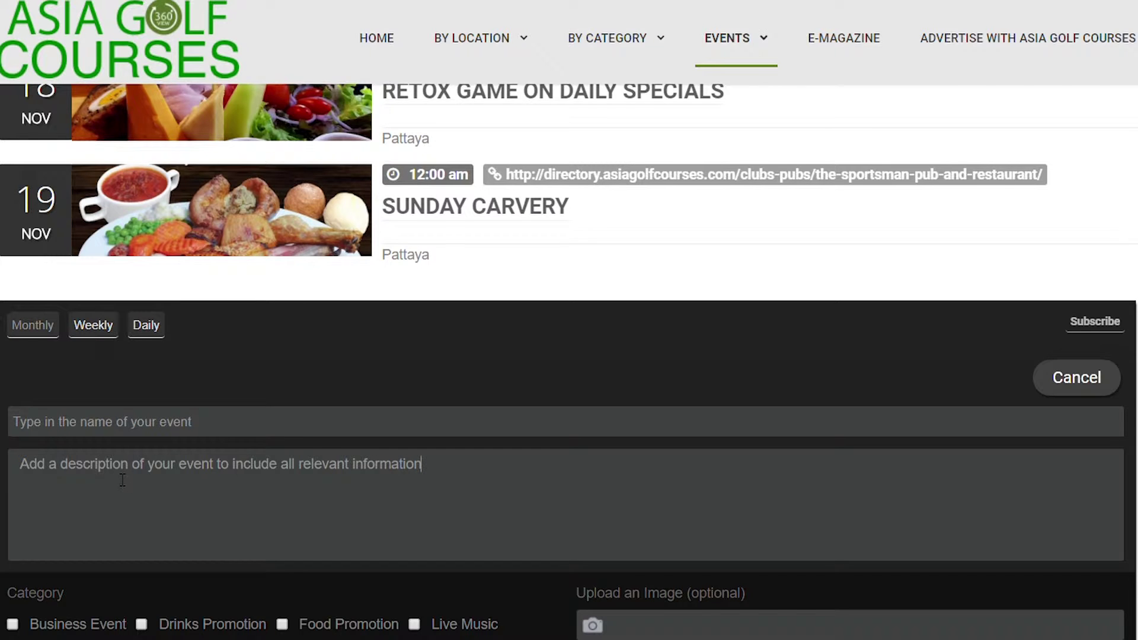
scroll(122, 480, down, 3)
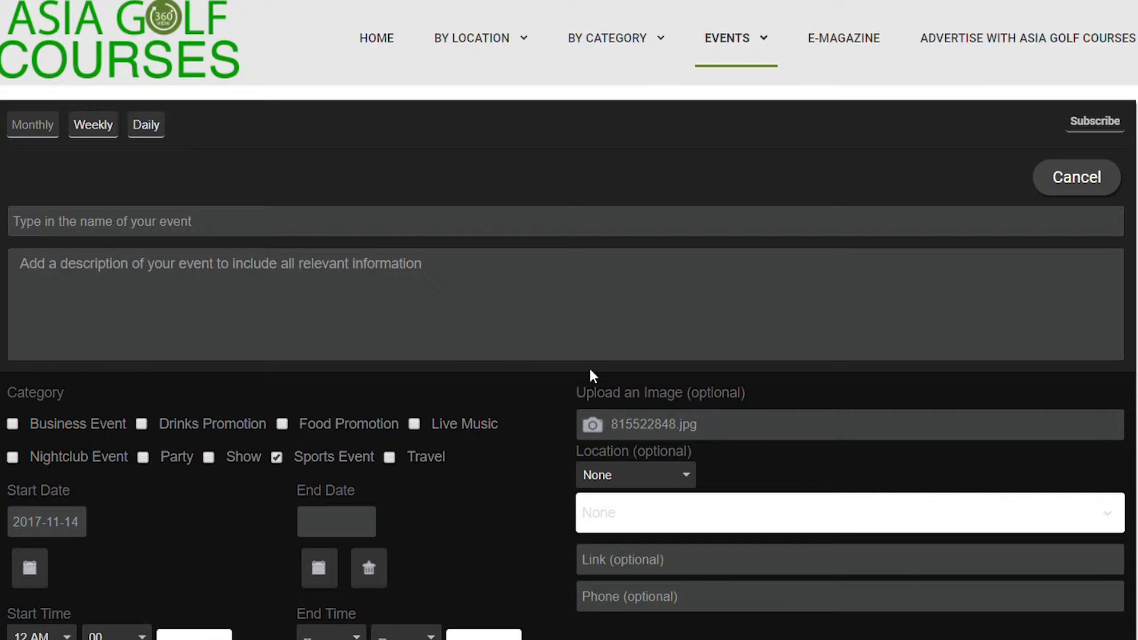
Set the event location to Khao Kheow Country Club from the Location dropdown.
click(616, 477)
mouse_move(689, 228)
mouse_down()
mouse_move(689, 452)
mouse_move(675, 320)
mouse_up()
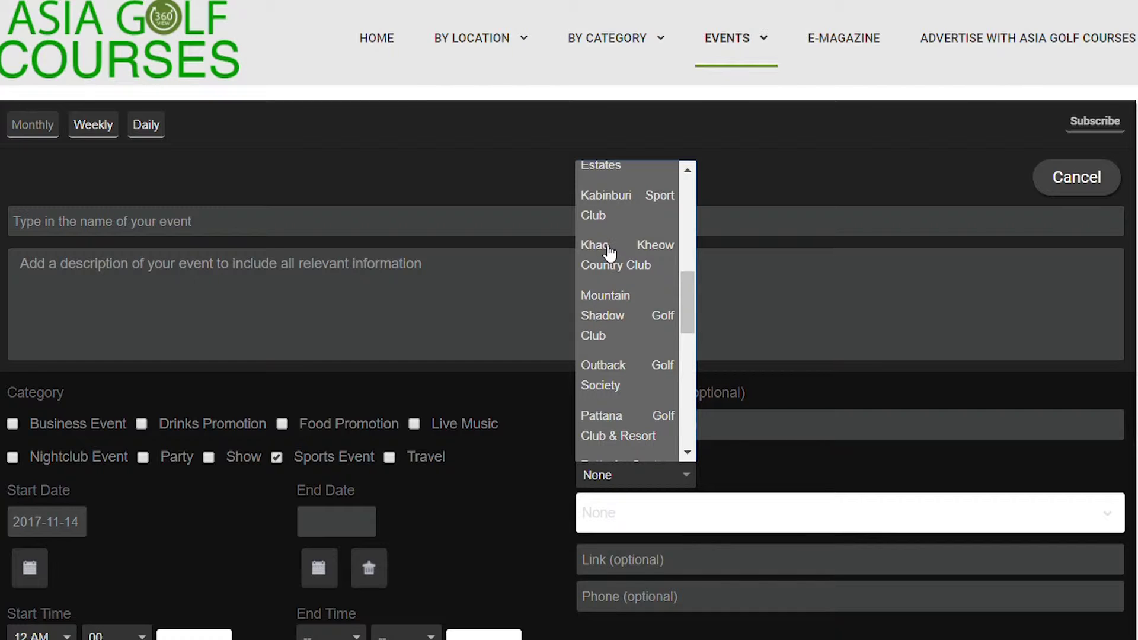
click(609, 252)
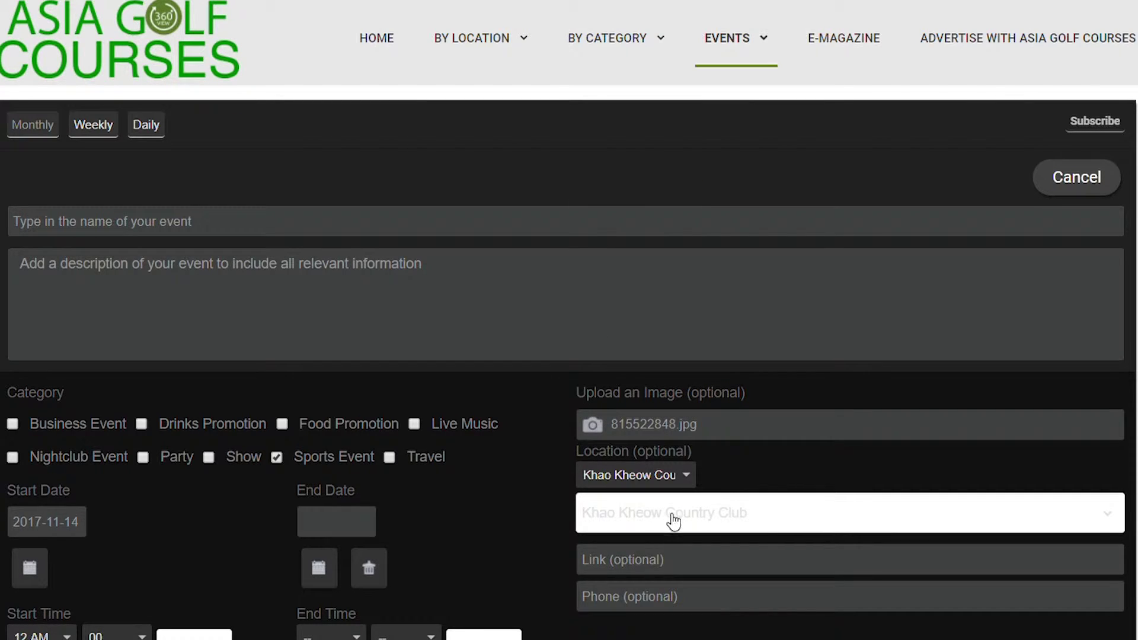
Set the start to 18 November 2017 at 08:30 AM.
click(33, 566)
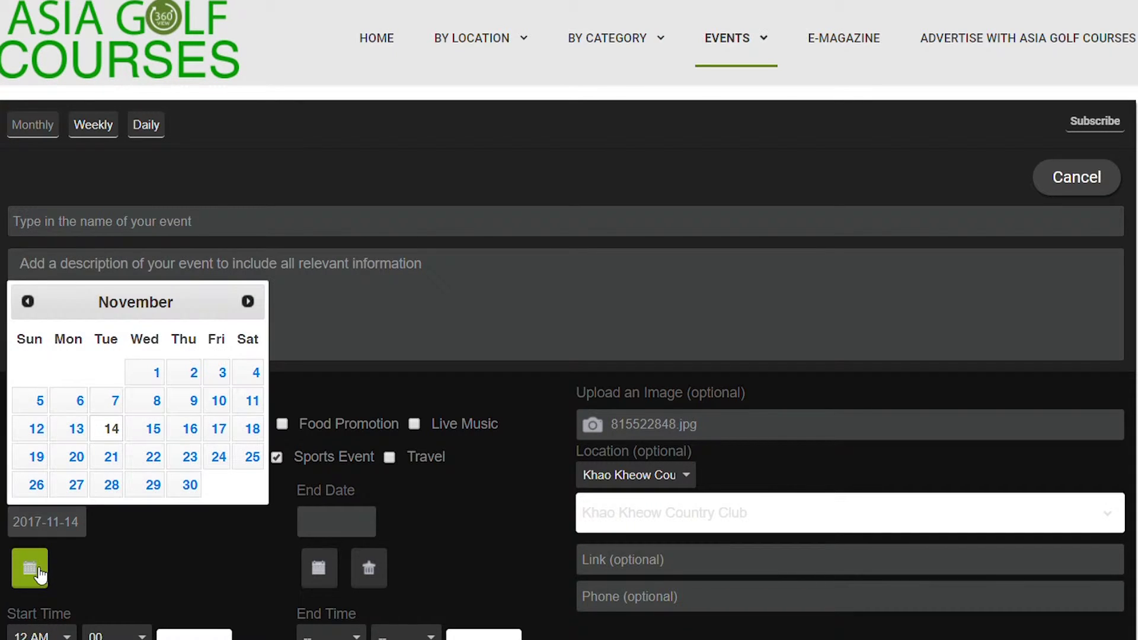
click(251, 429)
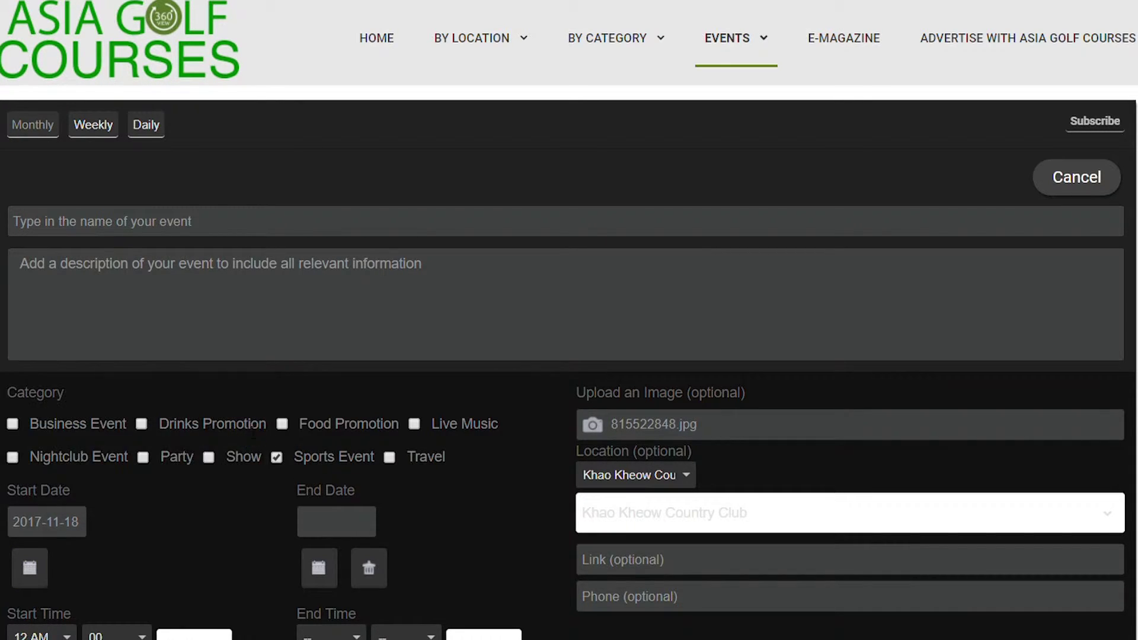
scroll(179, 514, down, 3)
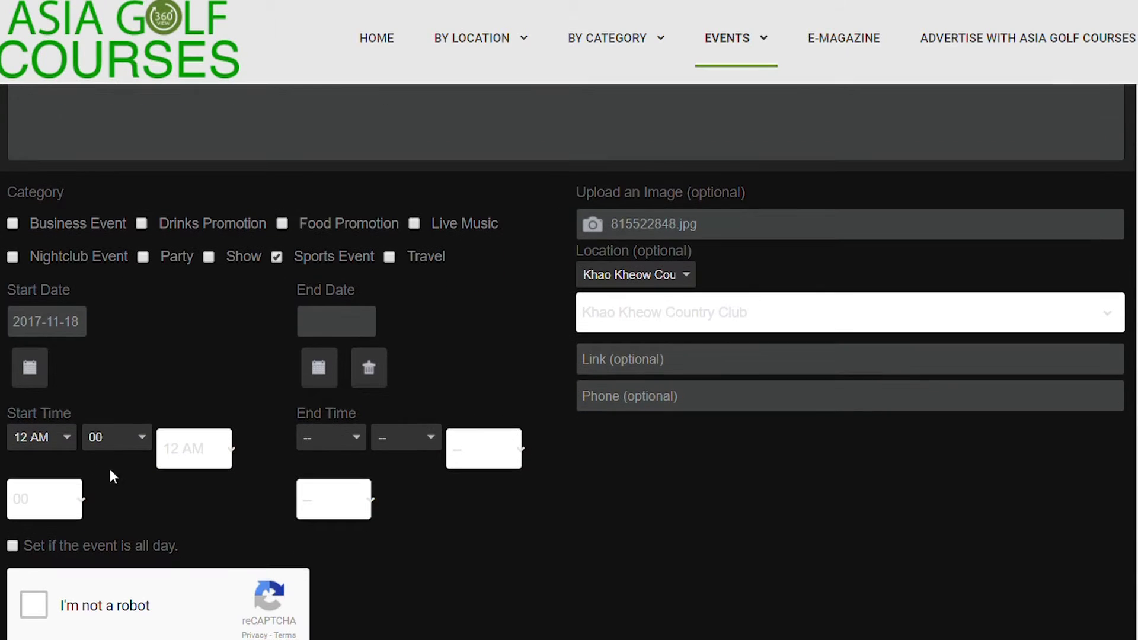
click(45, 438)
scroll(33, 335, down, 1)
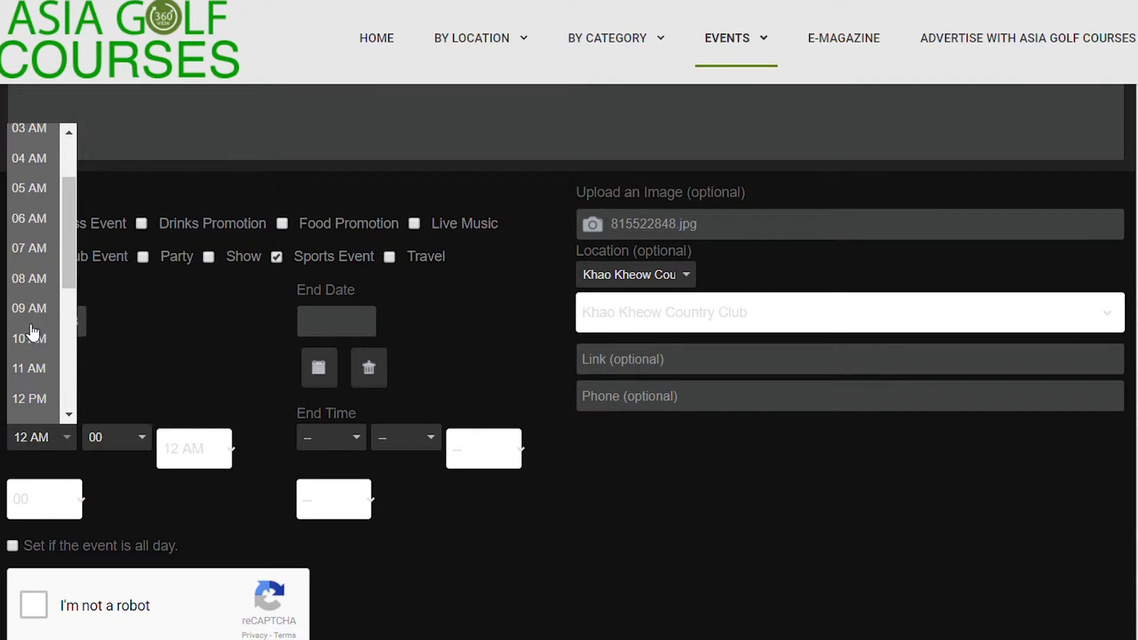
click(30, 287)
click(118, 446)
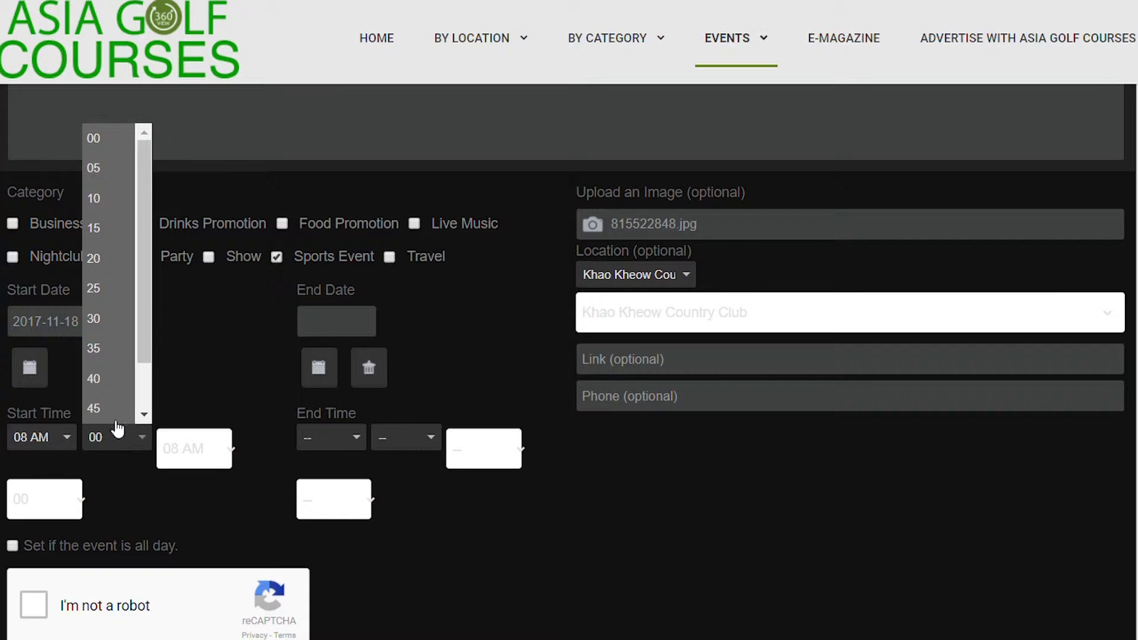
click(101, 323)
Set the end to 18 November 2017 at 7:00 PM.
click(335, 378)
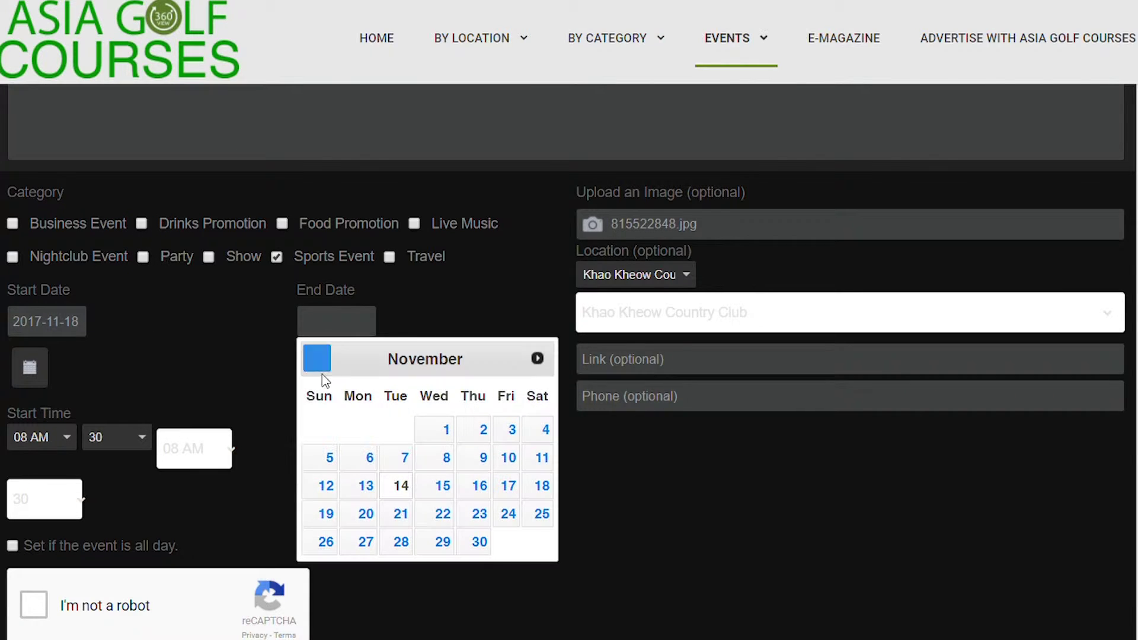
click(540, 485)
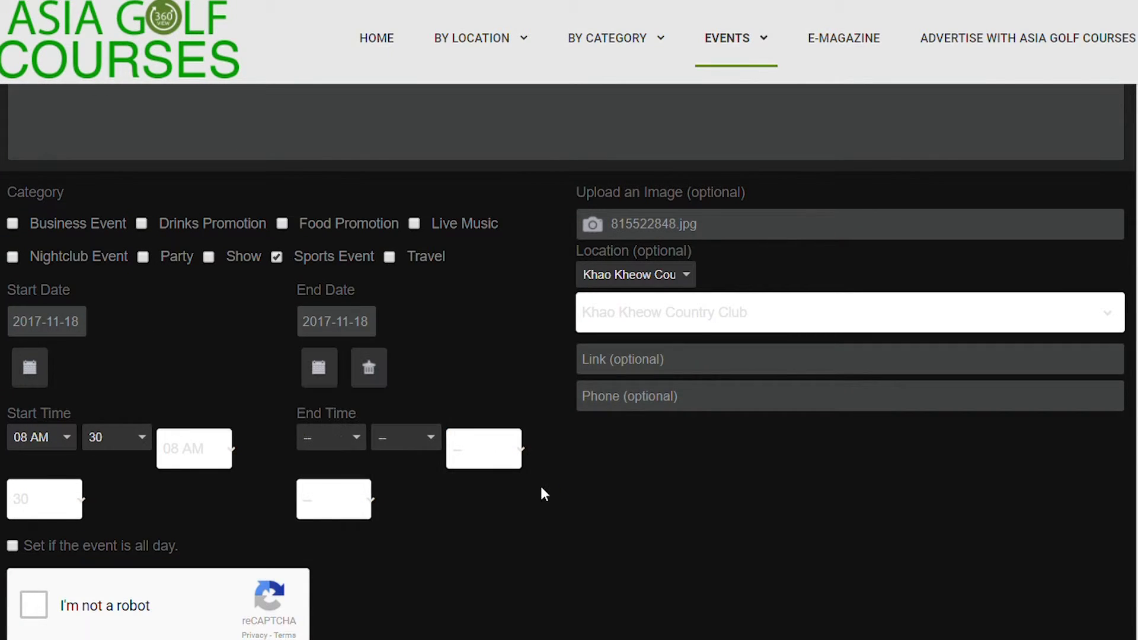
click(332, 445)
scroll(326, 379, down, 5)
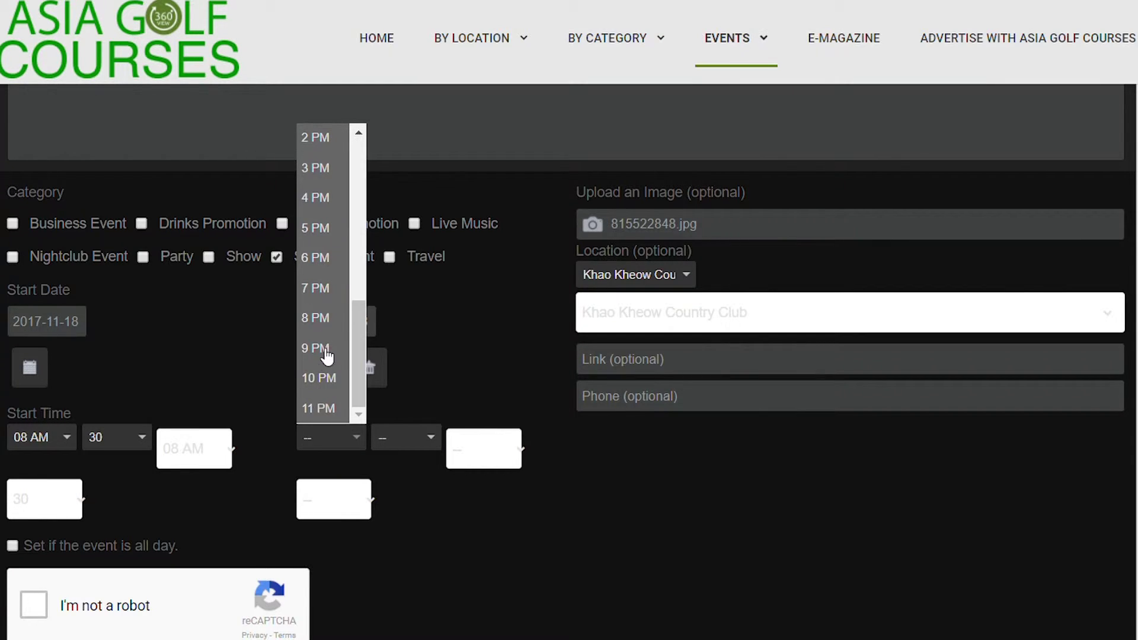
click(322, 291)
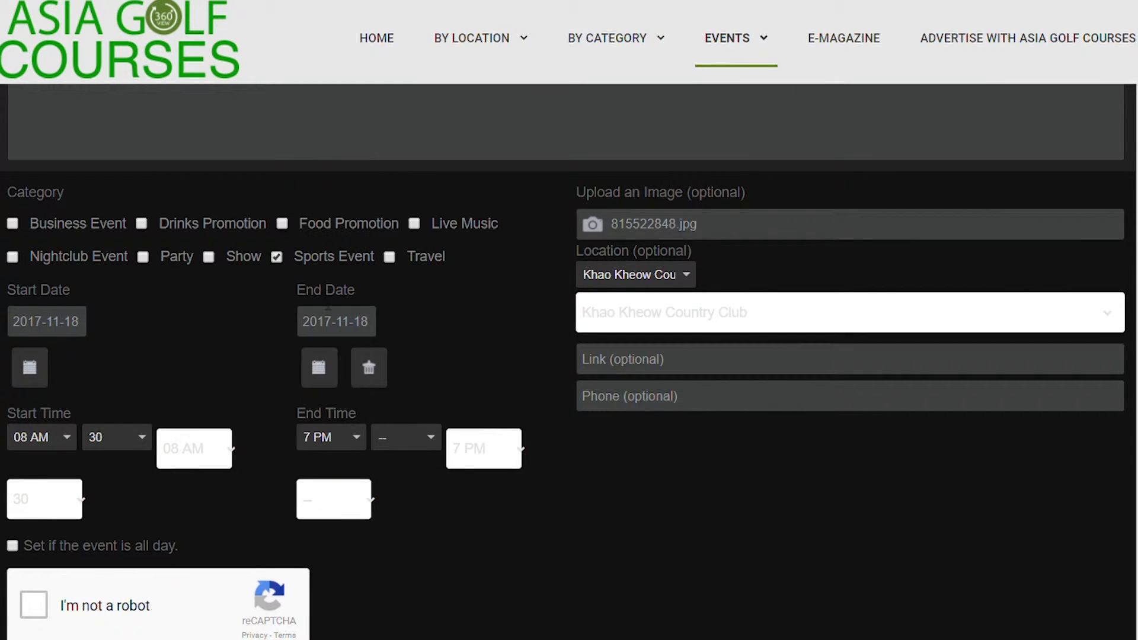
click(394, 446)
click(391, 169)
Fill in the Link and Phone field notes, then tick the 'I'm not a robot' check.
text(Type in the UR)
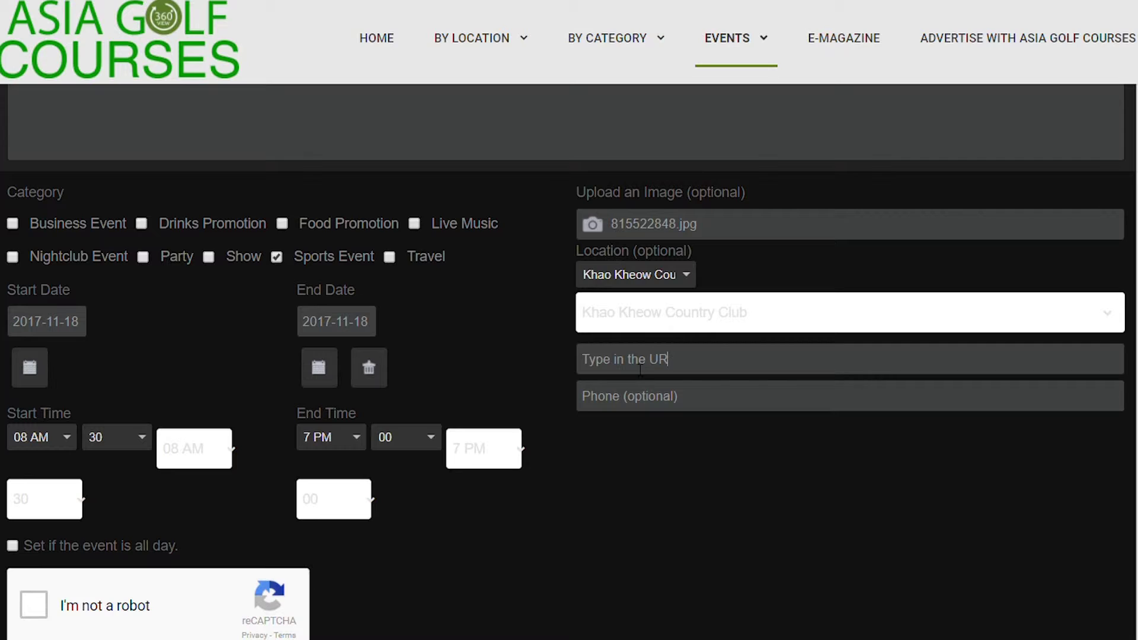
text(L for your Facebook page or )
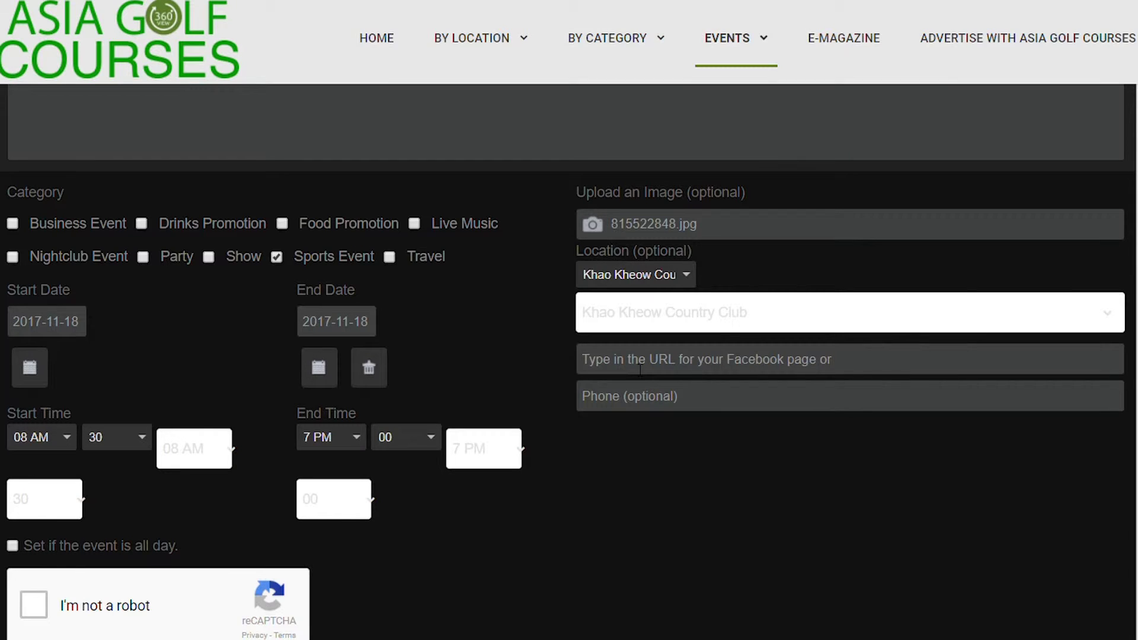
text(WWW for your website)
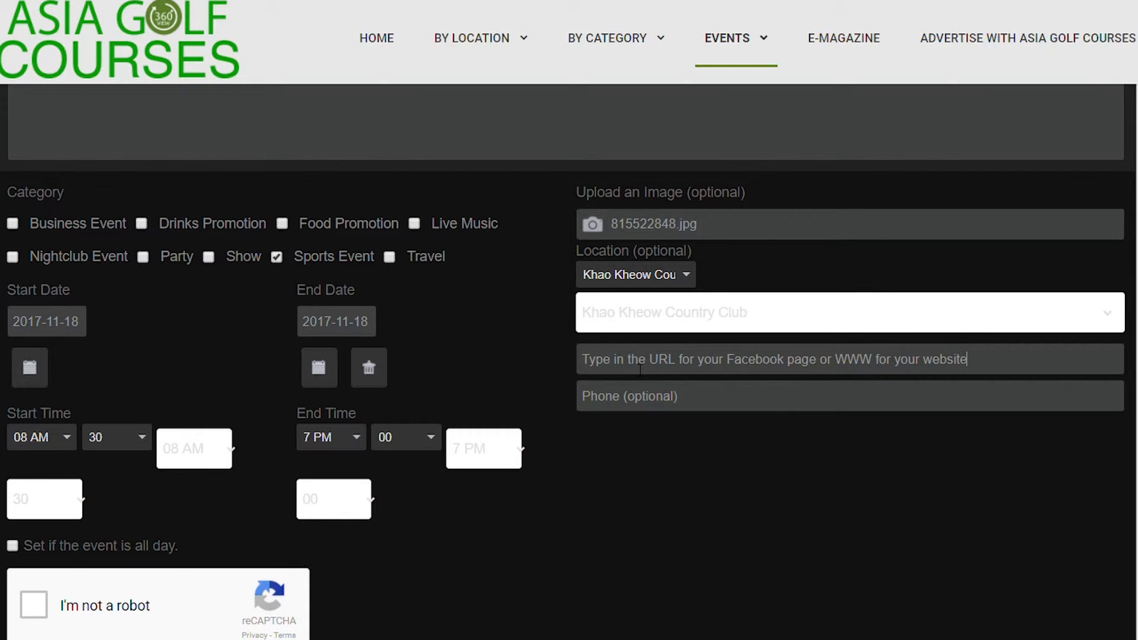
click(622, 404)
text(Add a contact number so )
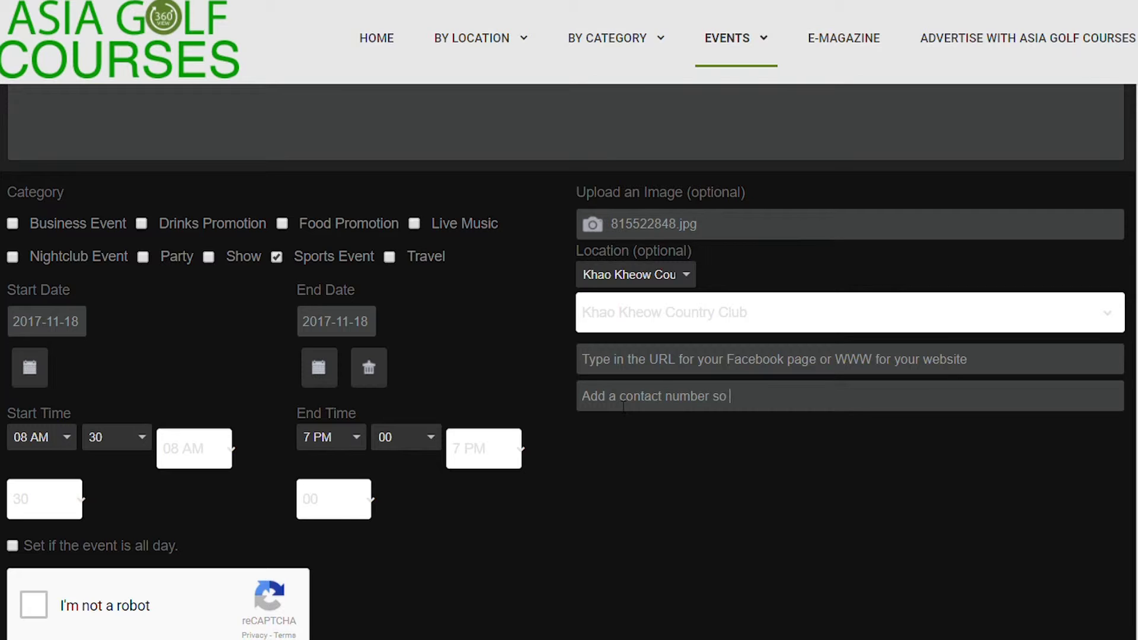
text(people can get in touch with y)
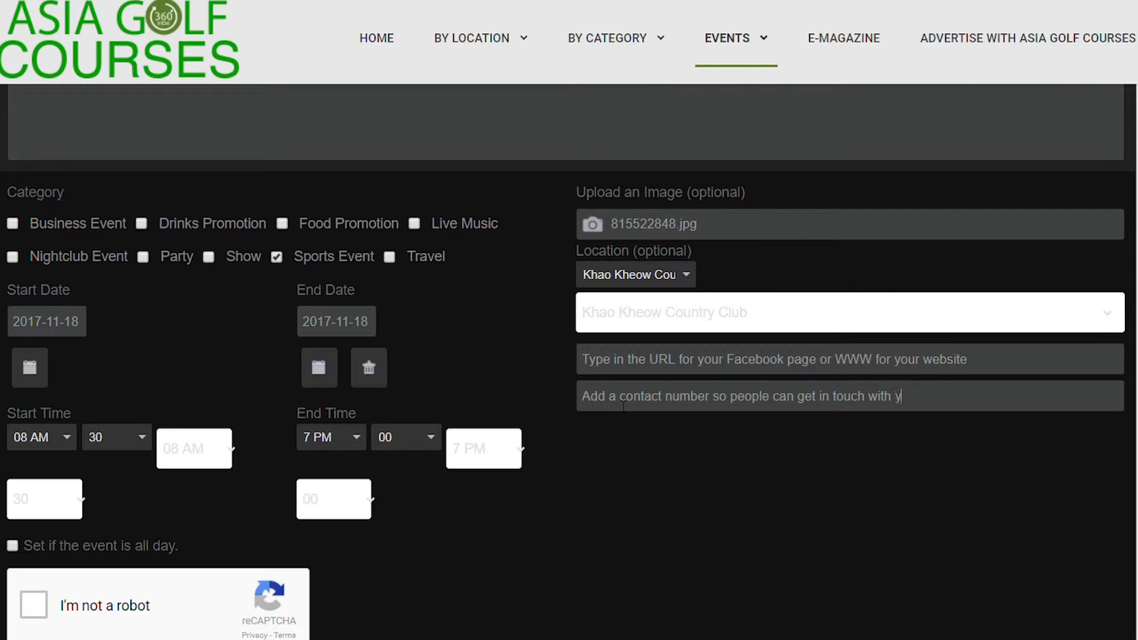
text(ou)
click(35, 606)
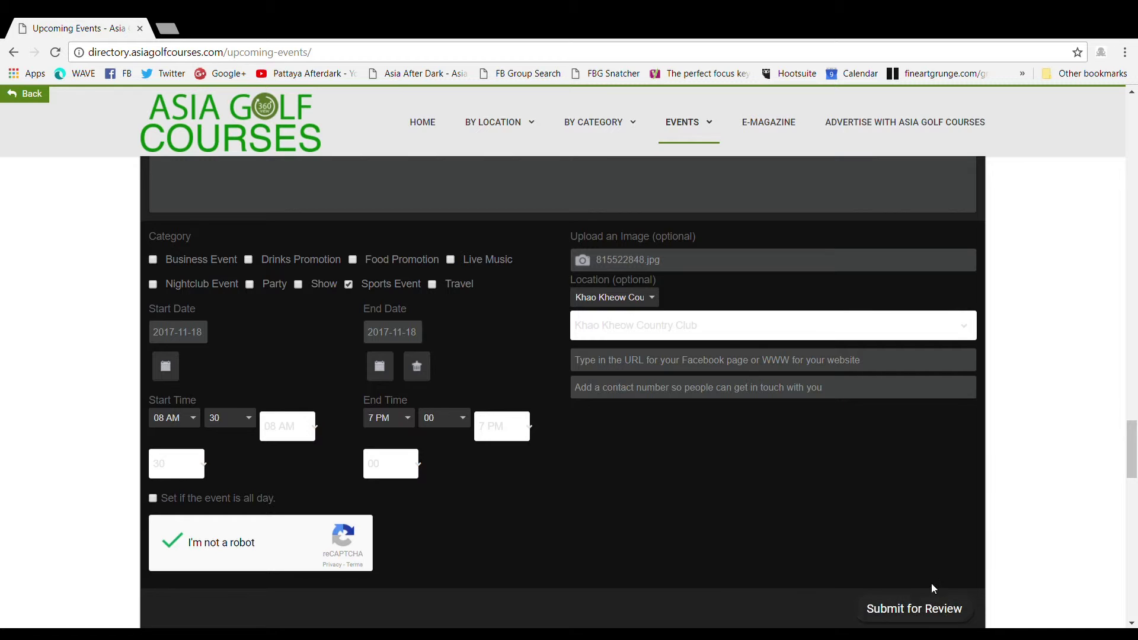
Submit the event for review and scroll up to the confirmation.
click(915, 609)
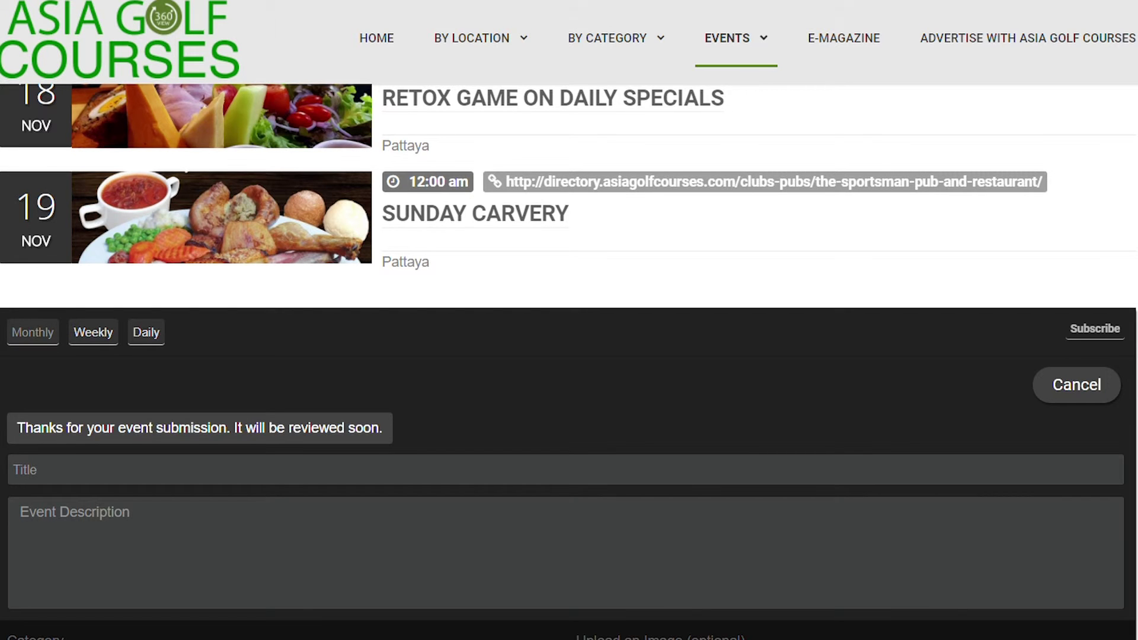
scroll(569, 362, up, 10)
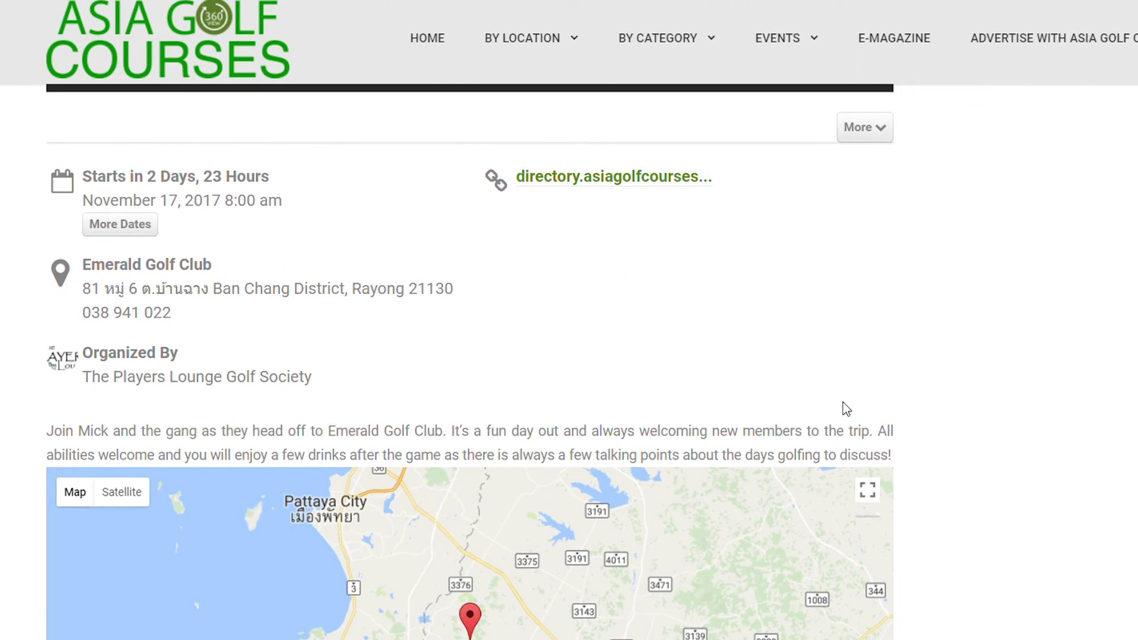
Open the Emerald Golf Club event page and scroll down to its Rayong map and tags.
click(622, 180)
scroll(470, 361, down, 4)
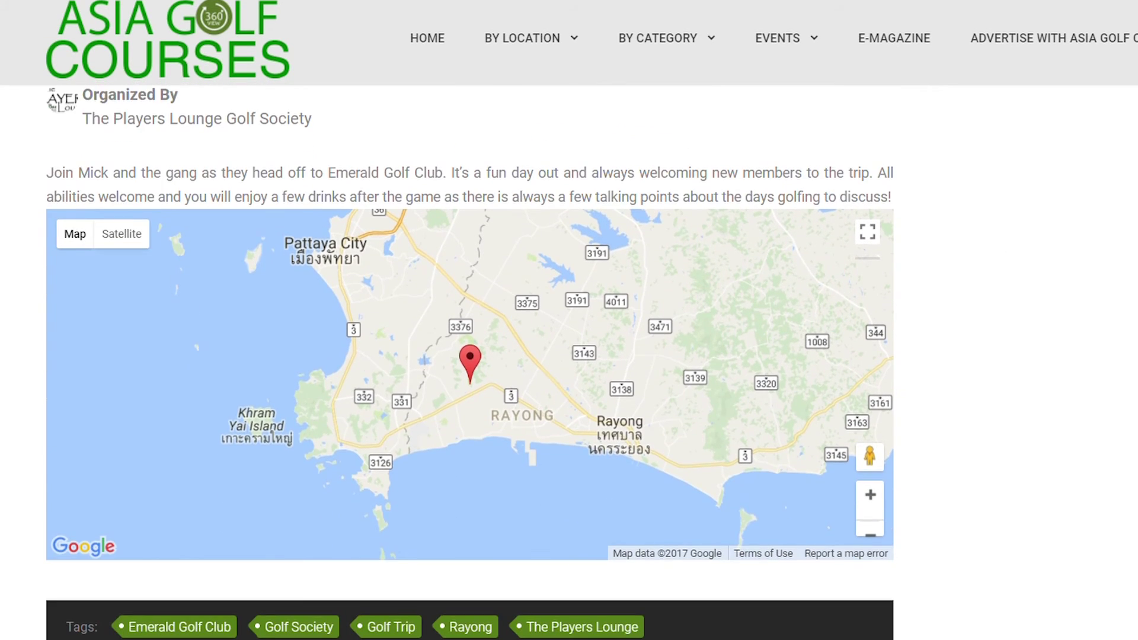